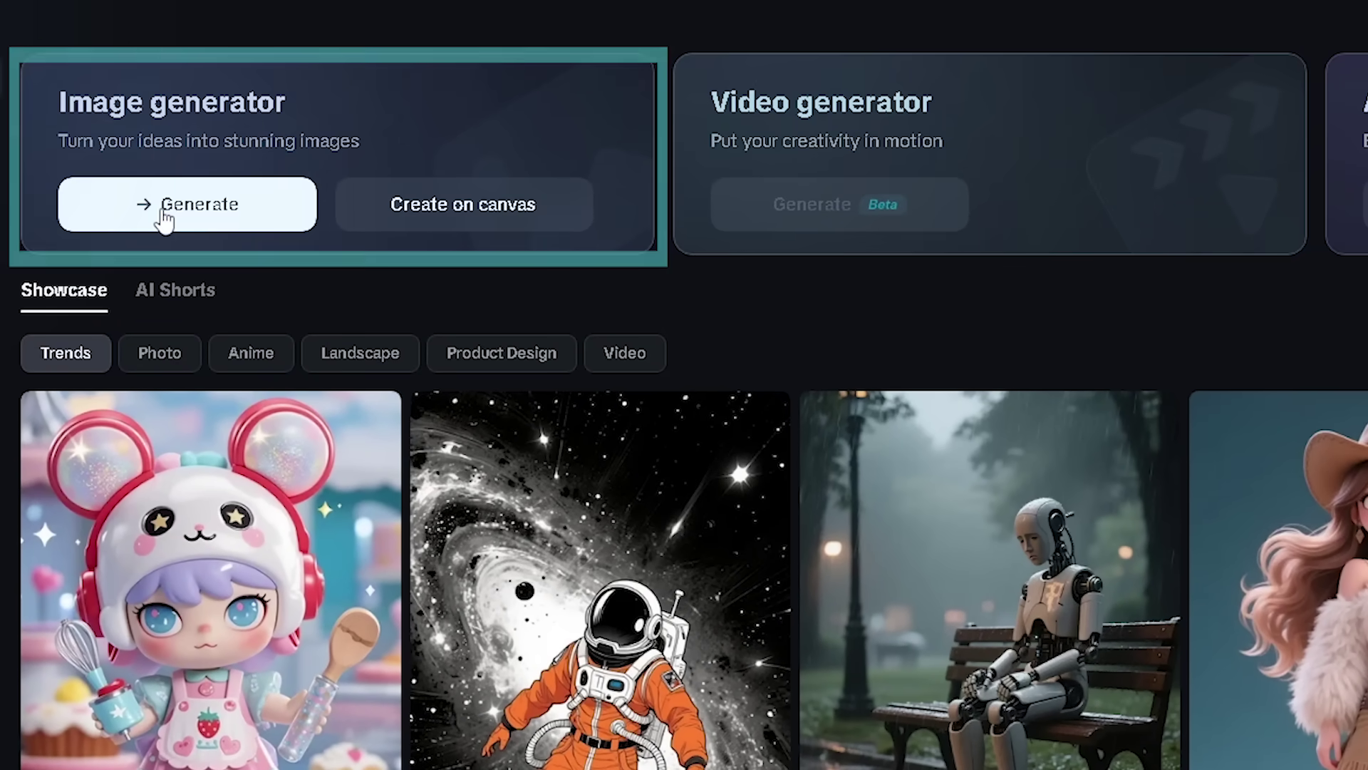
Open the image generator and enter a prompt for an ultra-realistic, cinematic 4K scene of a man walking toward a car in heavy rain.
click(160, 212)
text(i wa)
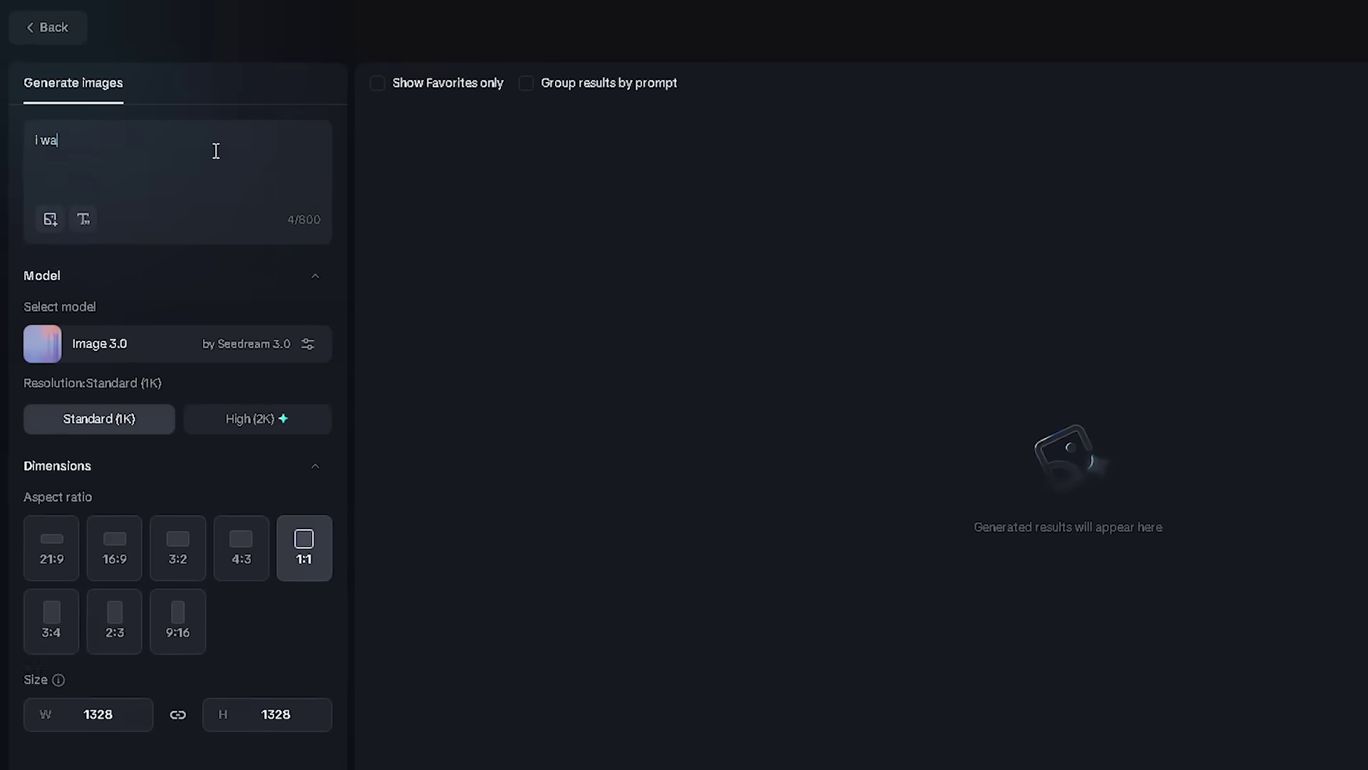
text(s driv)
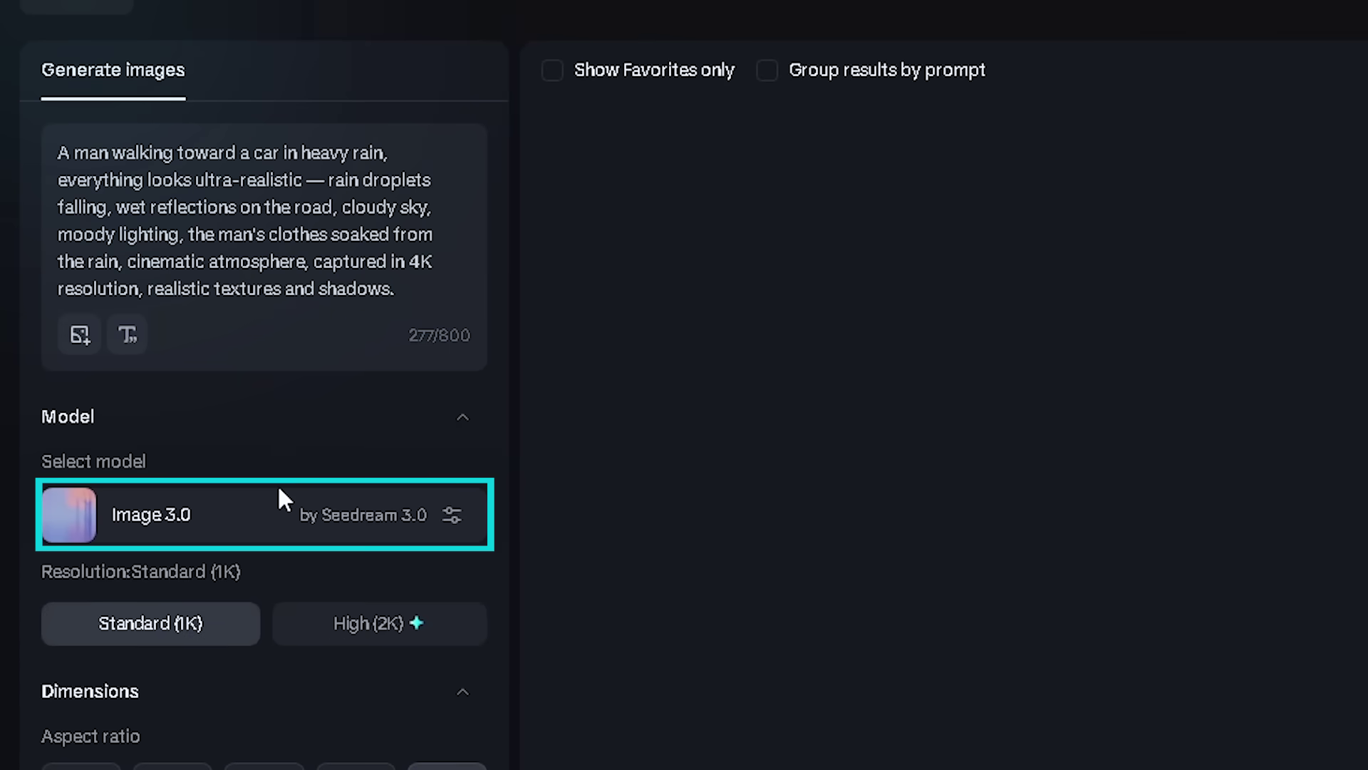
Select the Image 3.0 model and set the resolution to High (2K).
click(274, 510)
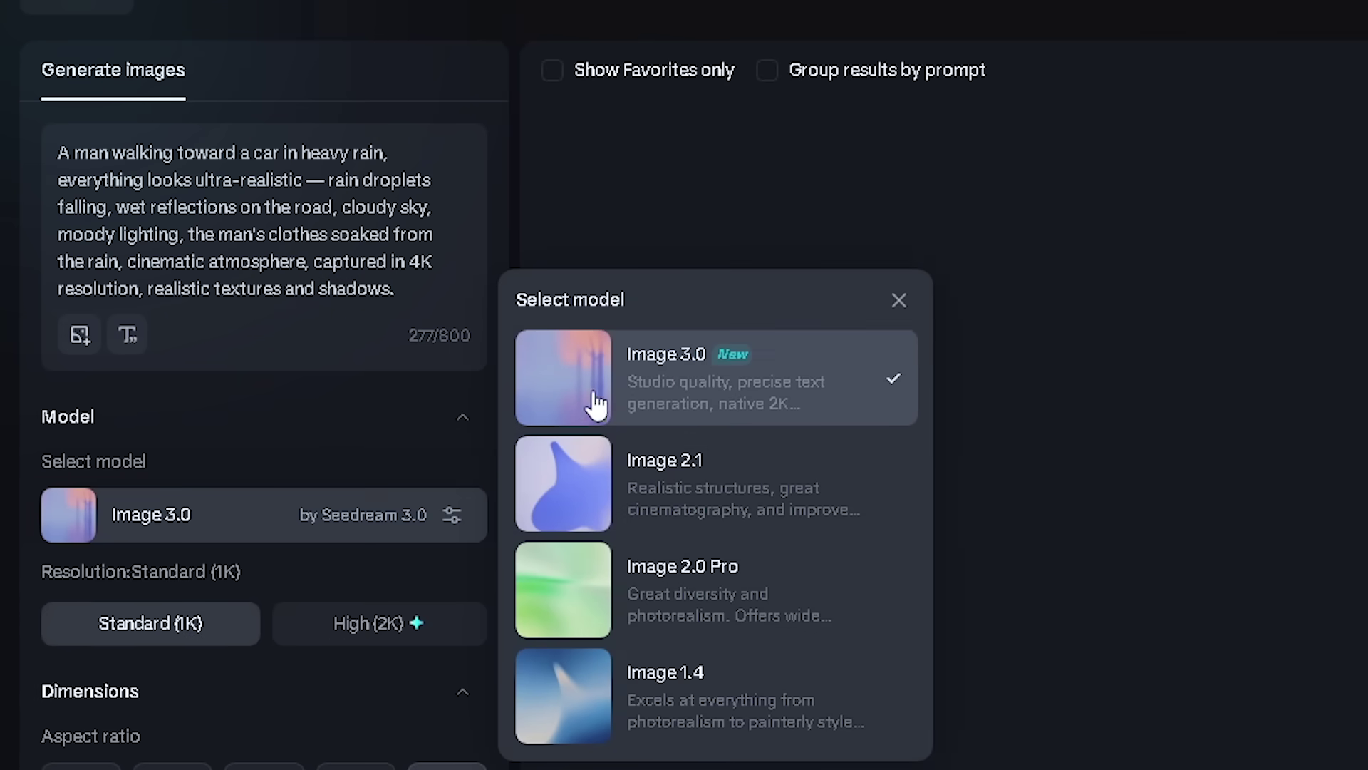
click(661, 377)
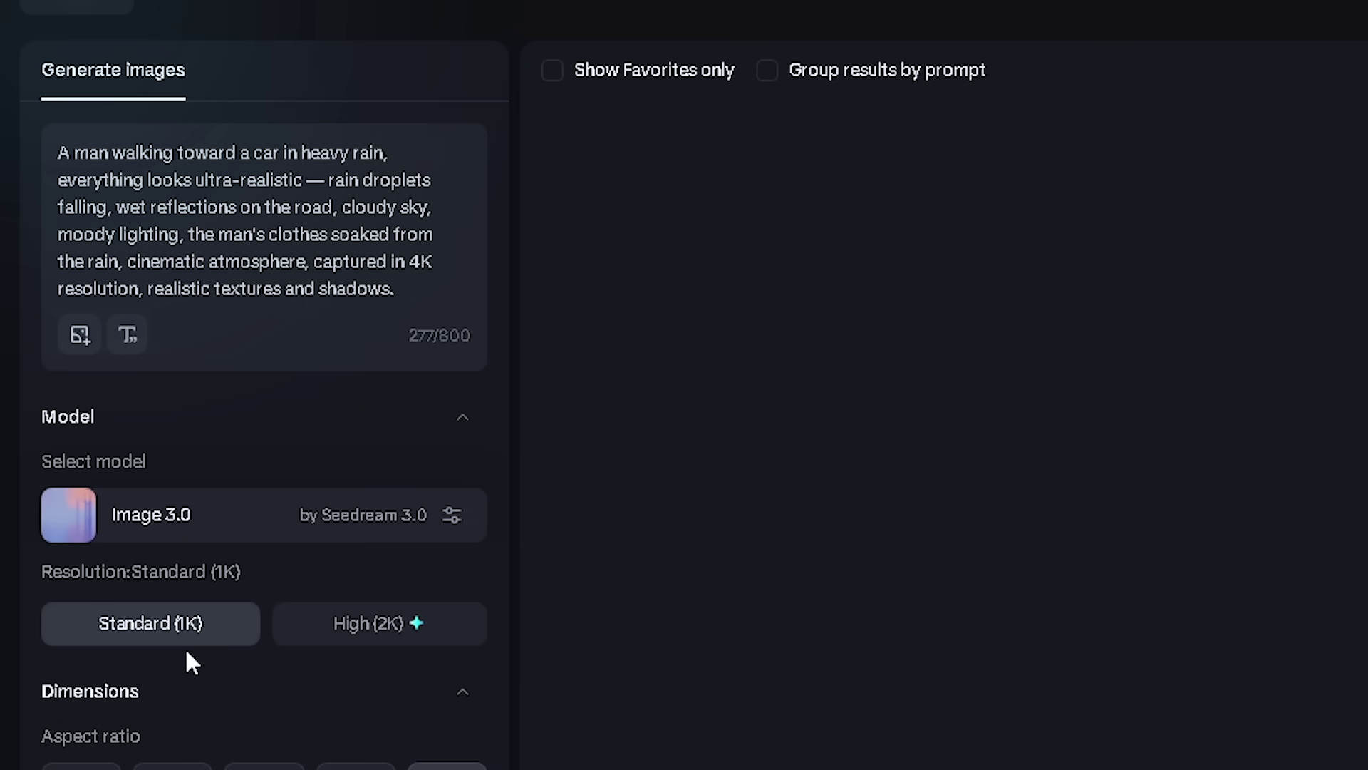
click(320, 535)
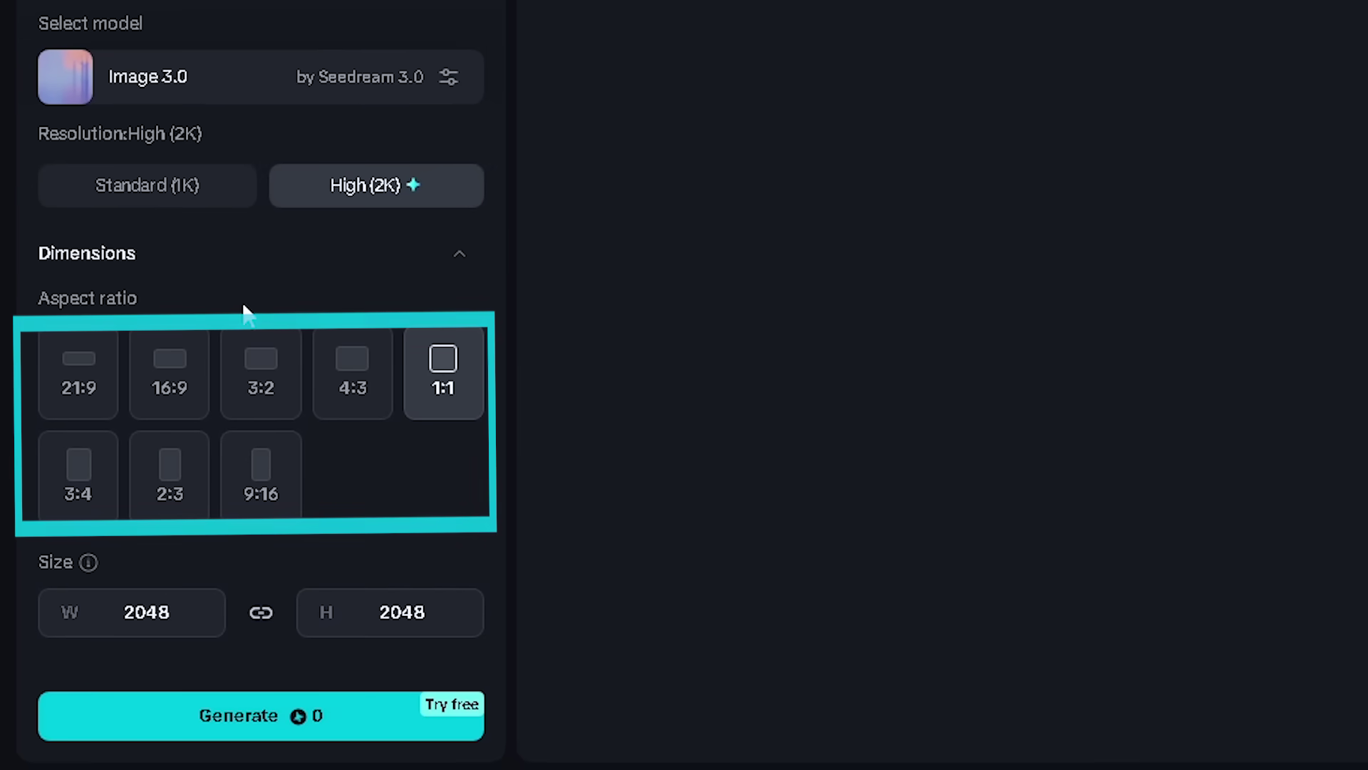
Set the aspect ratio to 16:9 and the height to 1296, and generate the images.
click(178, 399)
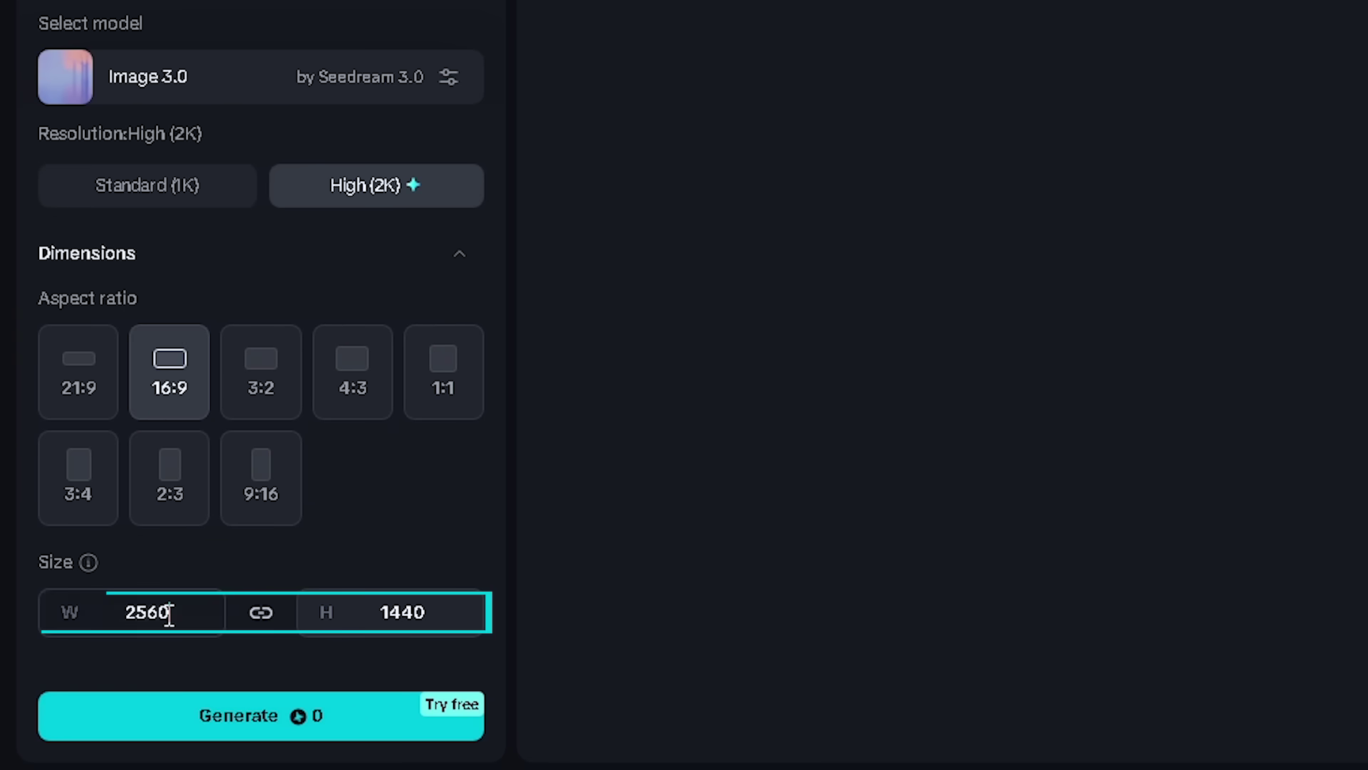
double_click(404, 612)
text(1296)
click(238, 707)
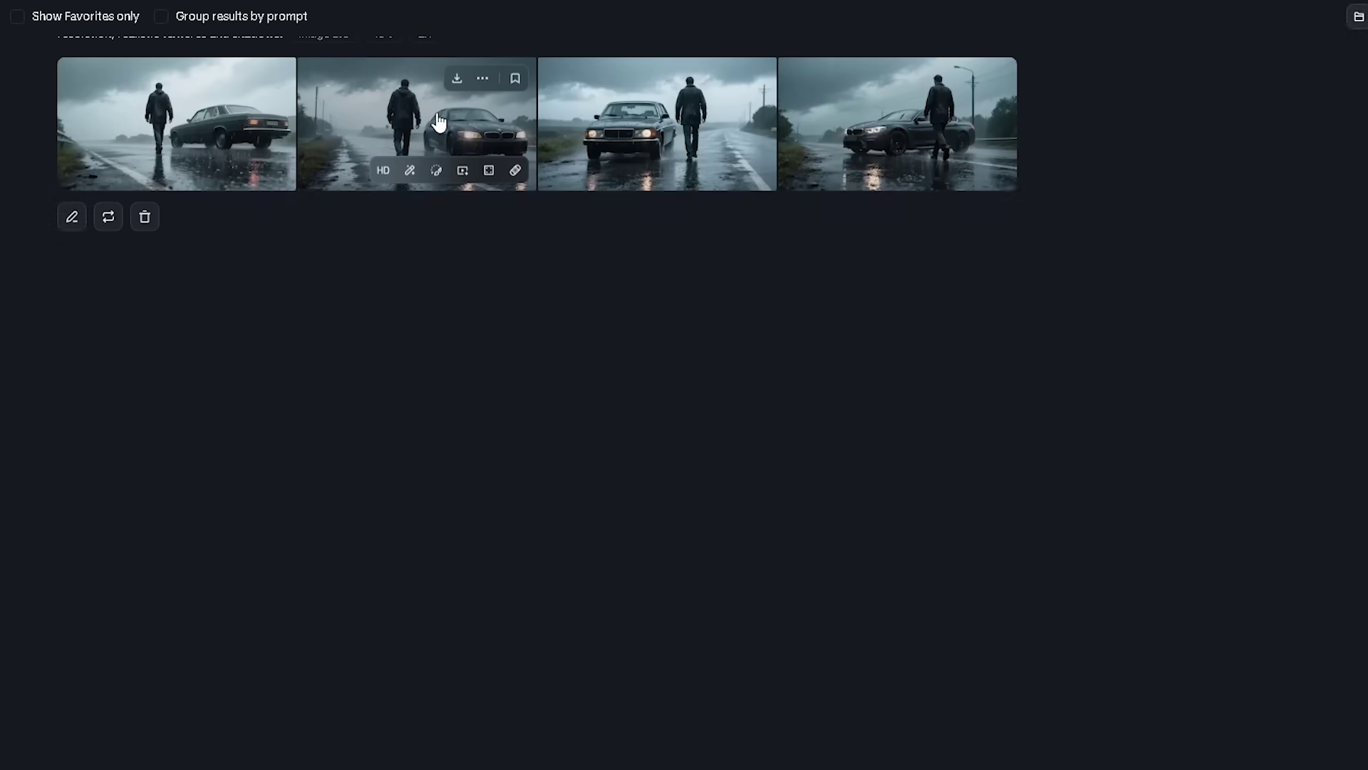
Open a generated image of the man and the car at full size and send it to the canvas for editing.
click(439, 114)
click(772, 40)
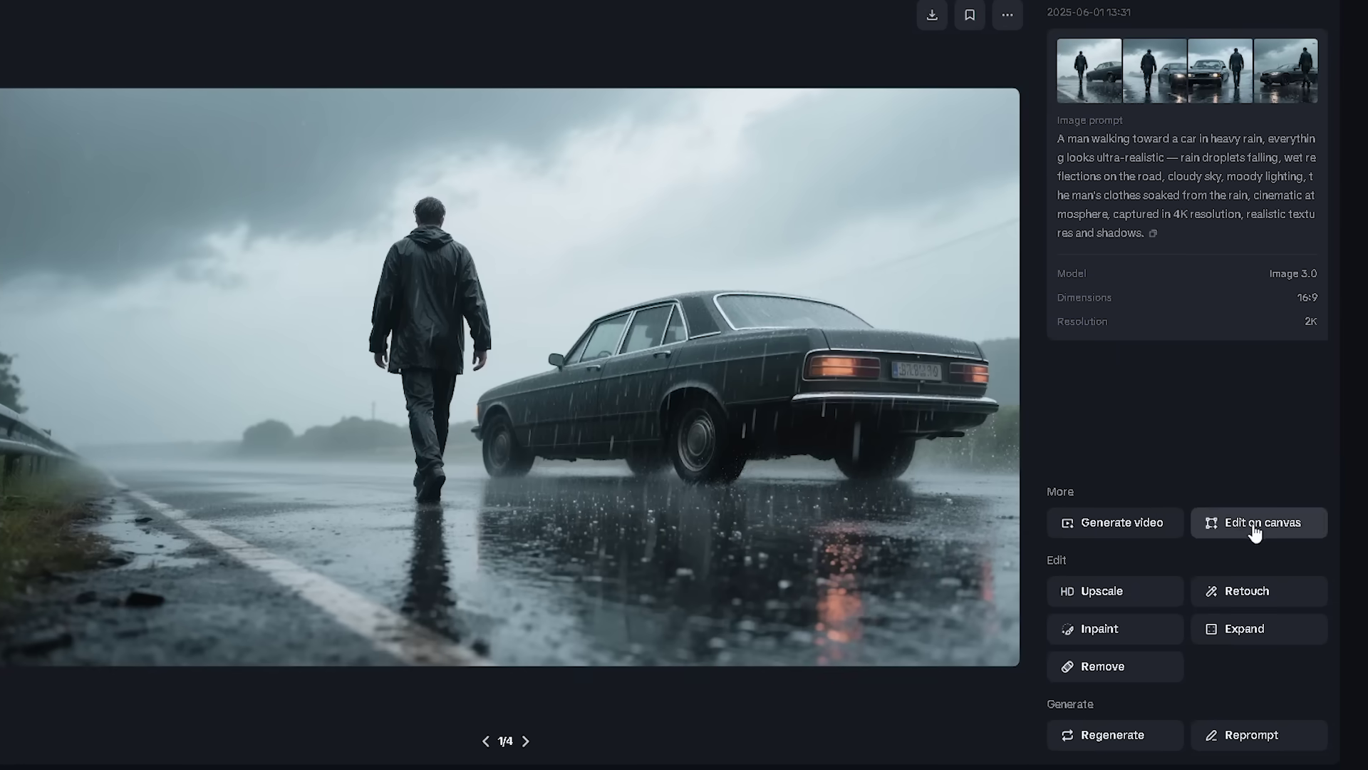
click(1254, 527)
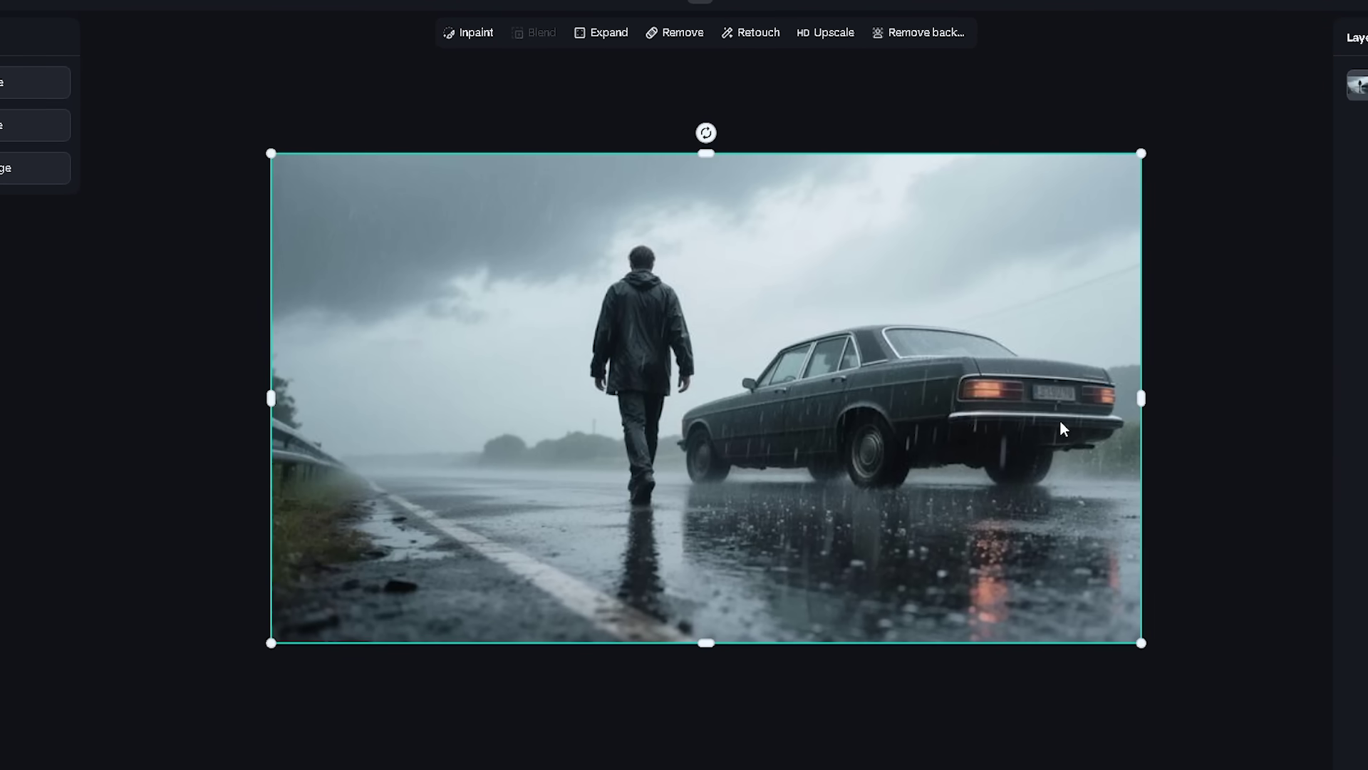
Inpaint the masked roadside area with the prompt "a boy in raining dress only back side visible".
click(469, 35)
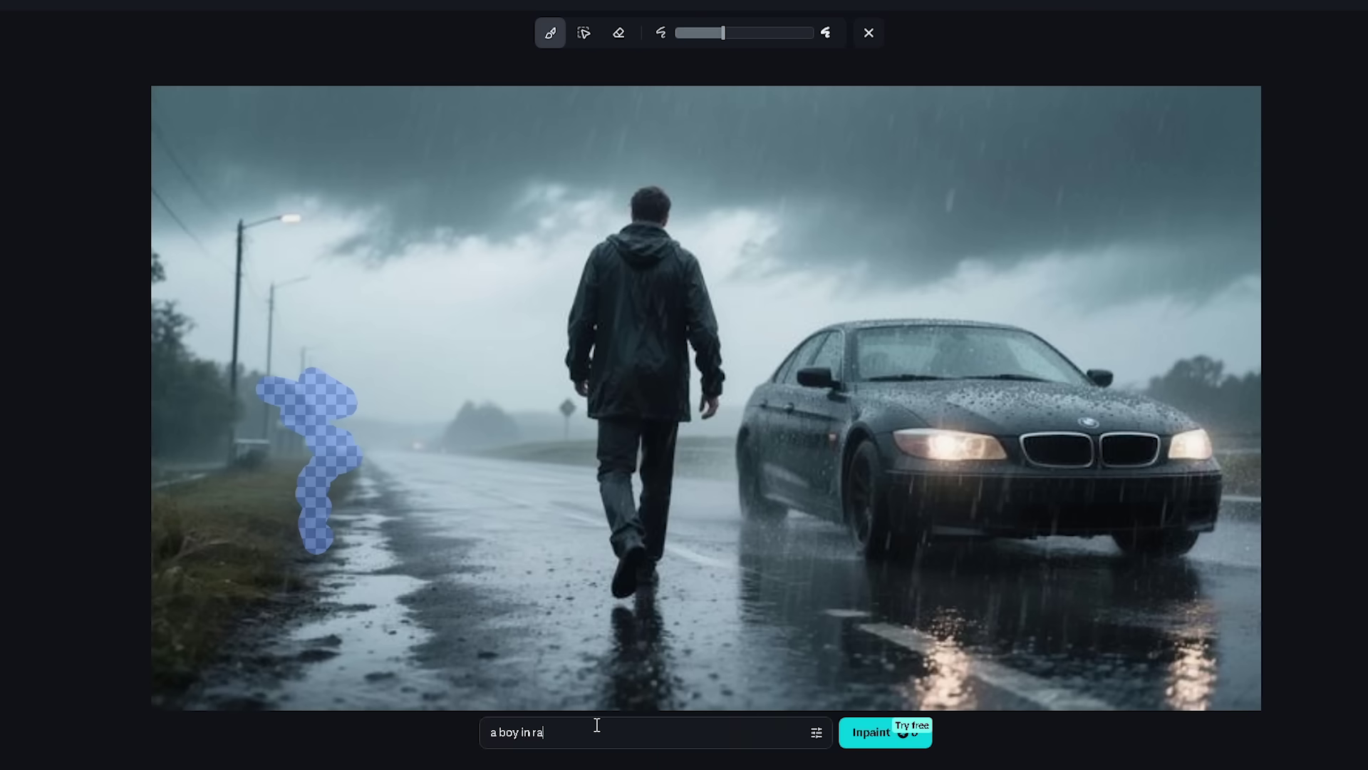
text(ining dress only back side visible)
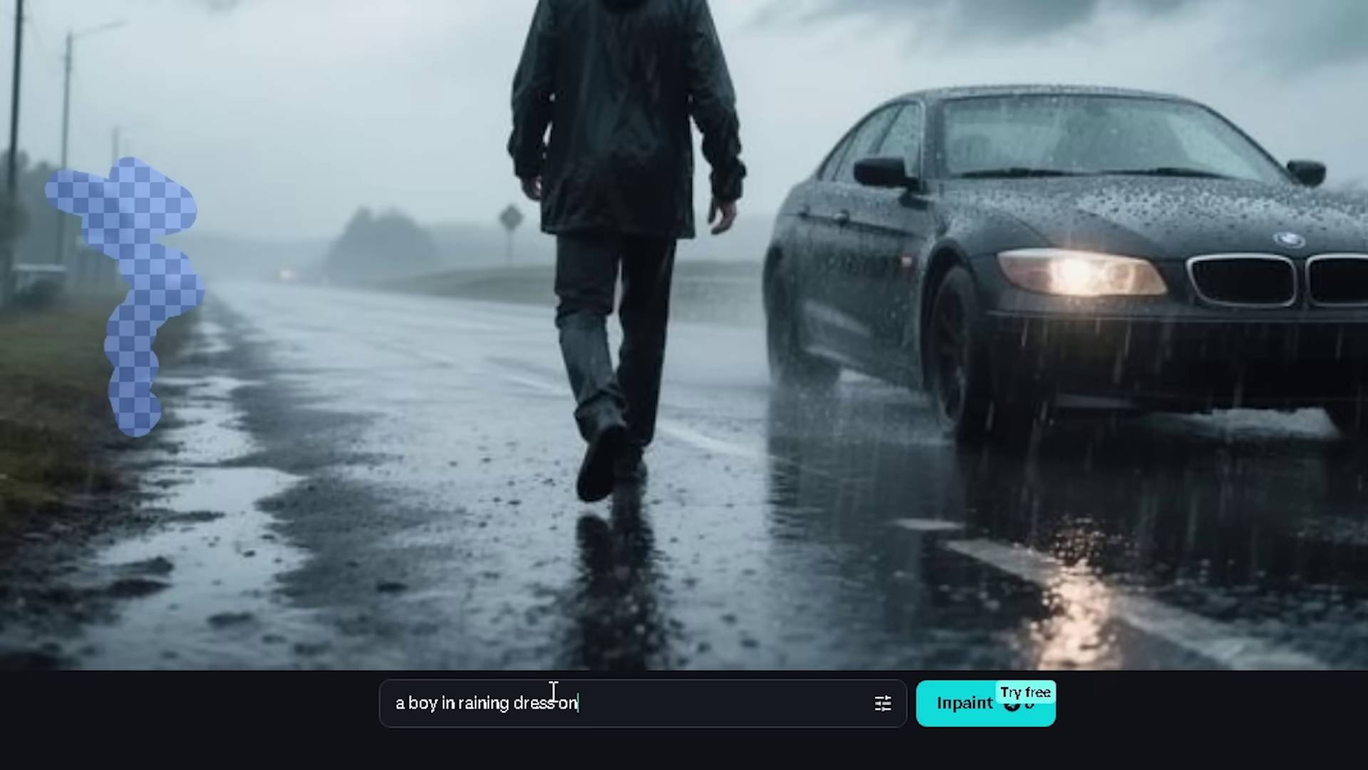
click(960, 702)
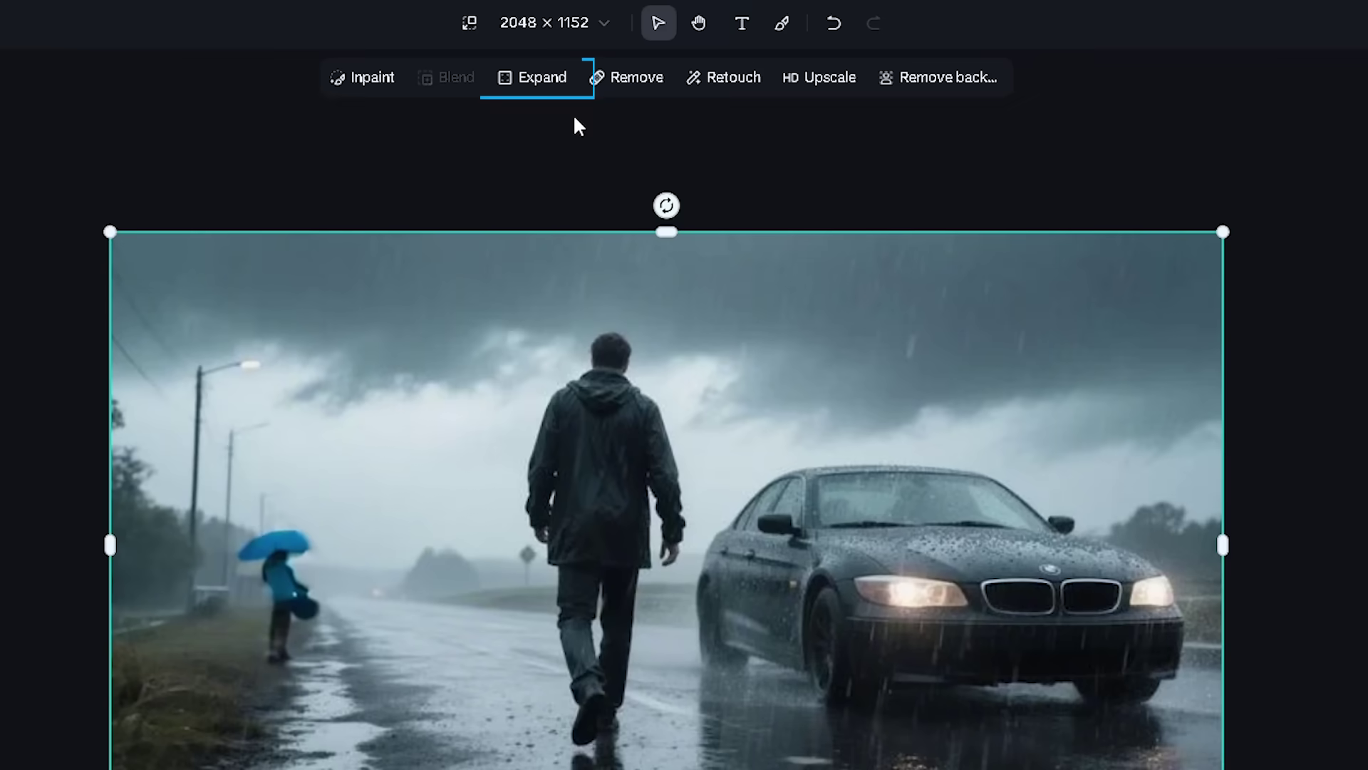
Expand the image beyond its upper and lower edges to a taller frame and apply the result.
click(534, 79)
click(745, 70)
click(892, 743)
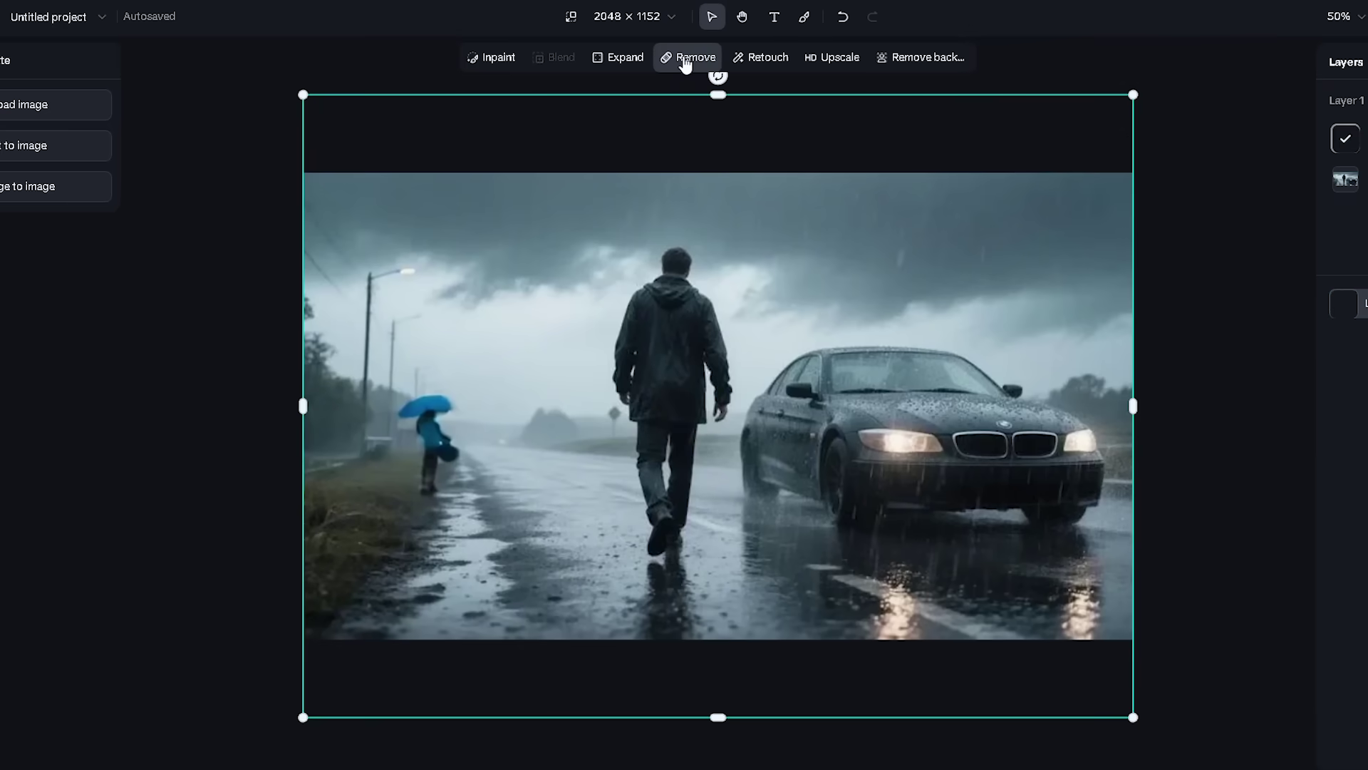
Erase the figure with the blue umbrella from the roadside and remove the background behind the man and car.
click(684, 60)
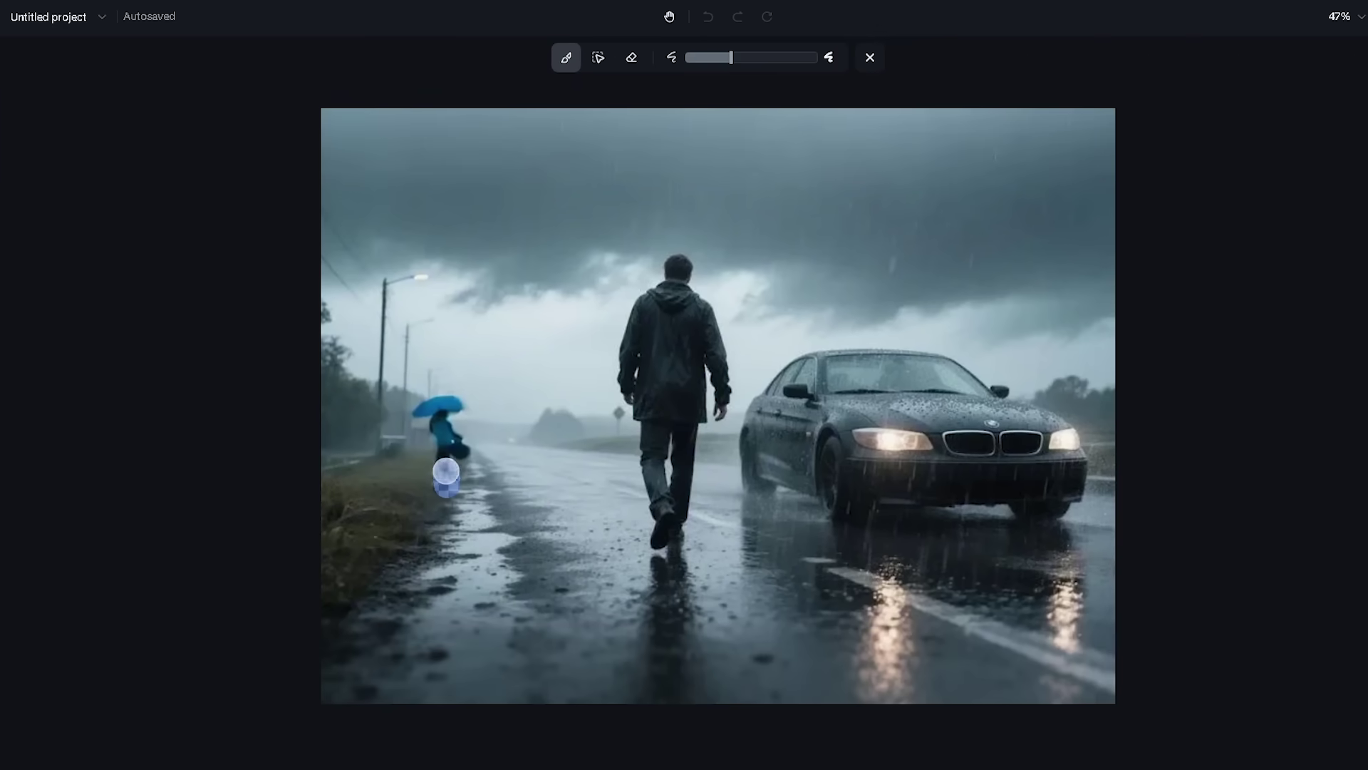
click(712, 725)
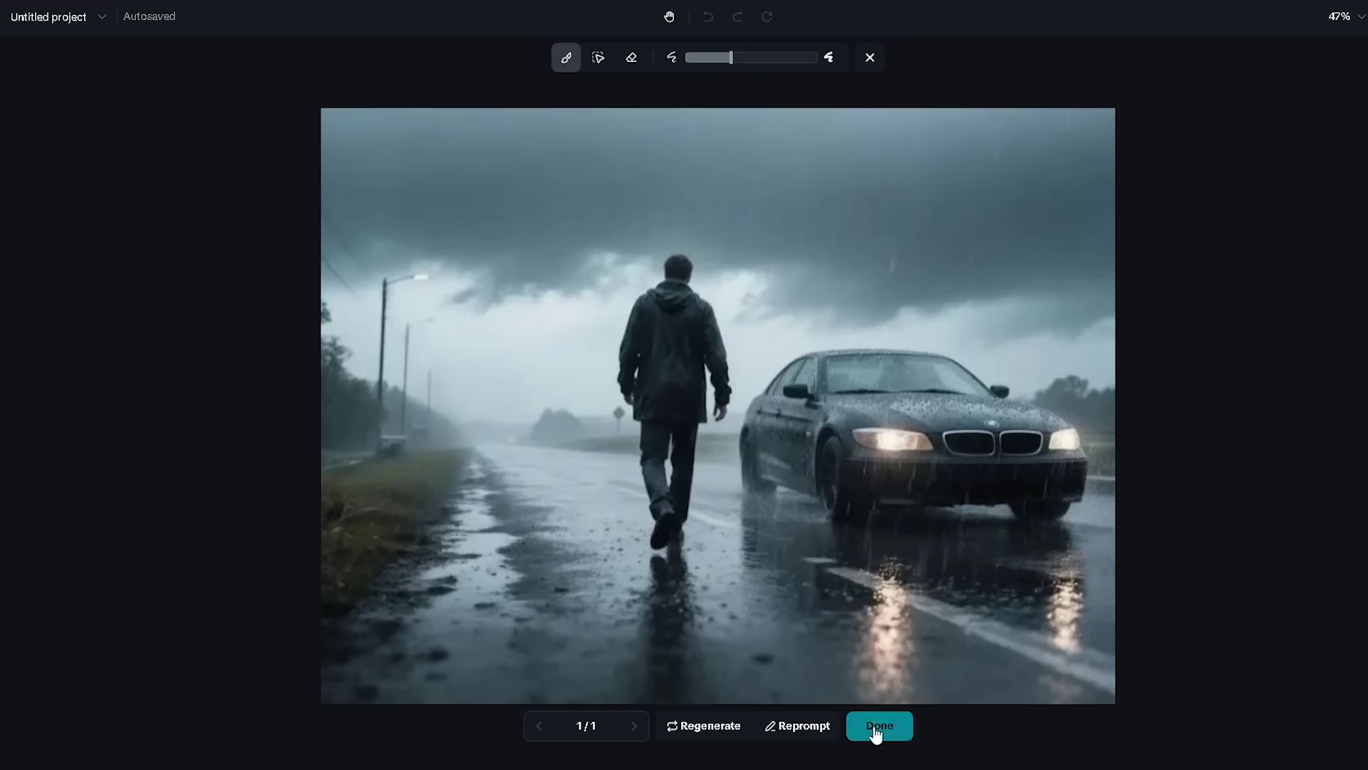
click(878, 727)
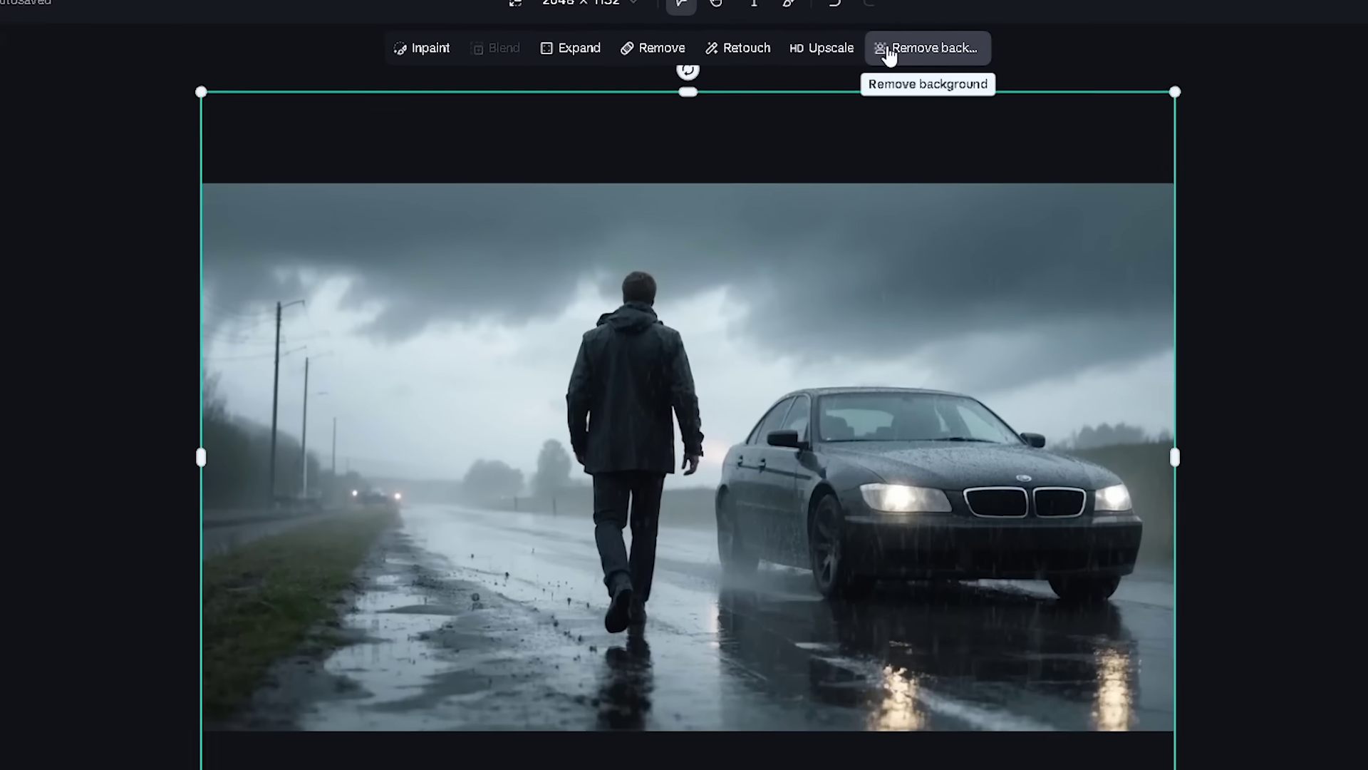
click(889, 61)
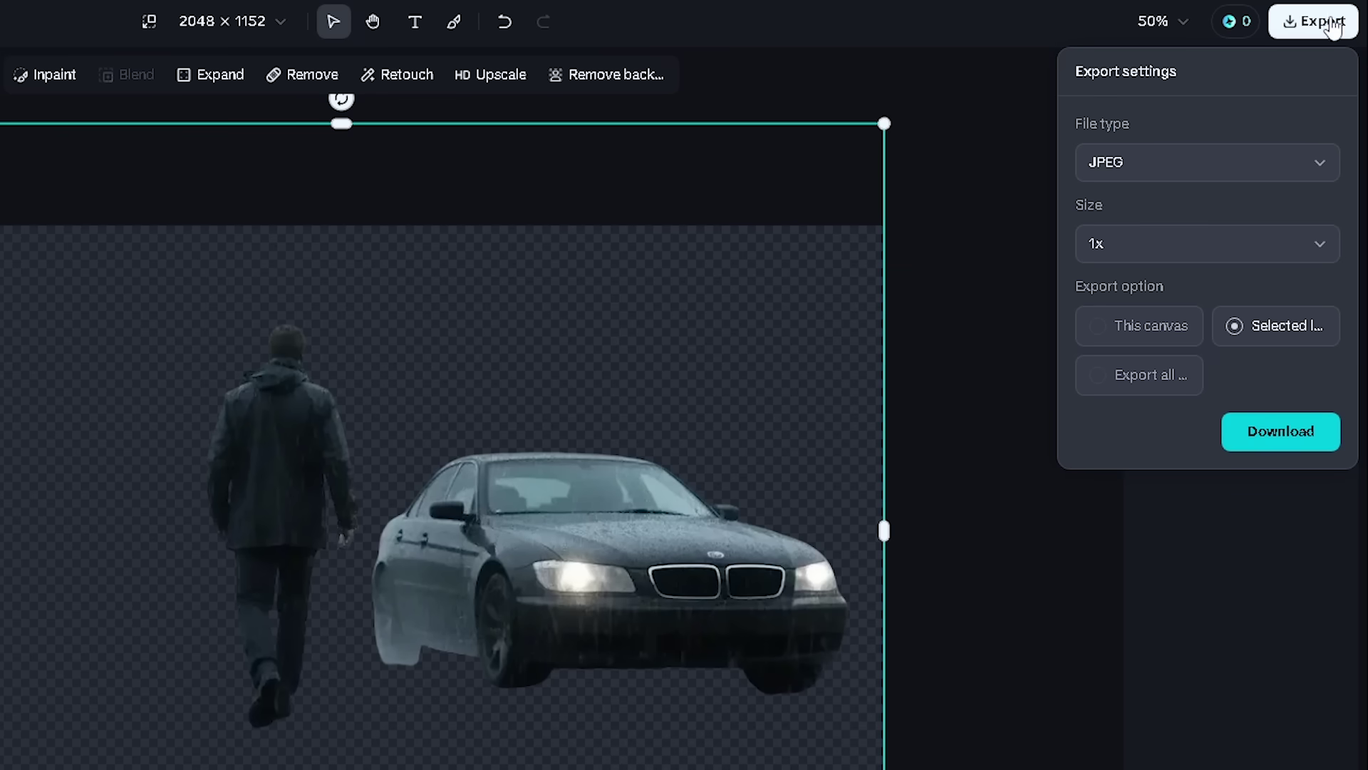
Export the selected layer as a JPEG at 2x size and download it.
click(1207, 163)
click(1211, 246)
click(1195, 349)
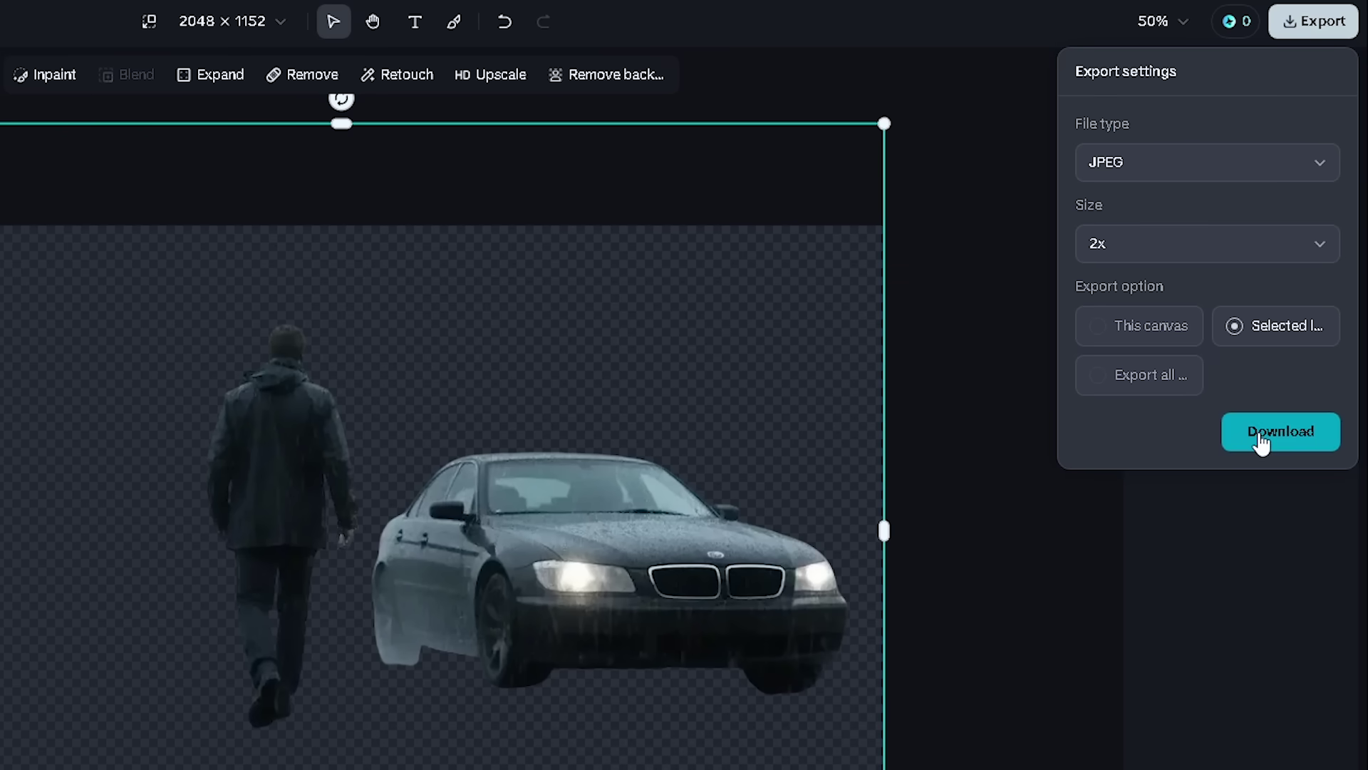
click(1229, 445)
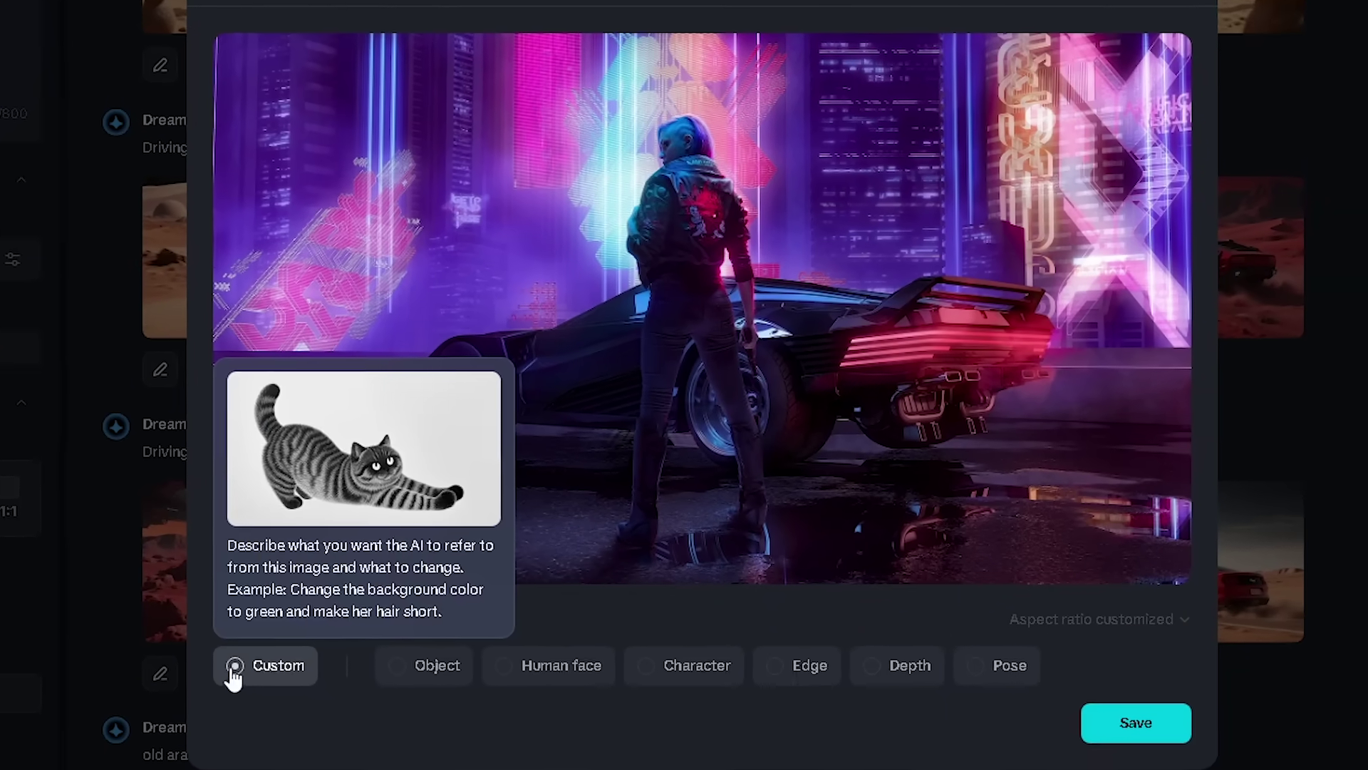
Examine the example previews of the Custom, Object, Human face, Character, Edge, Depth and Pose reference types for the neon car image.
click(269, 678)
mouse_move(167, 652)
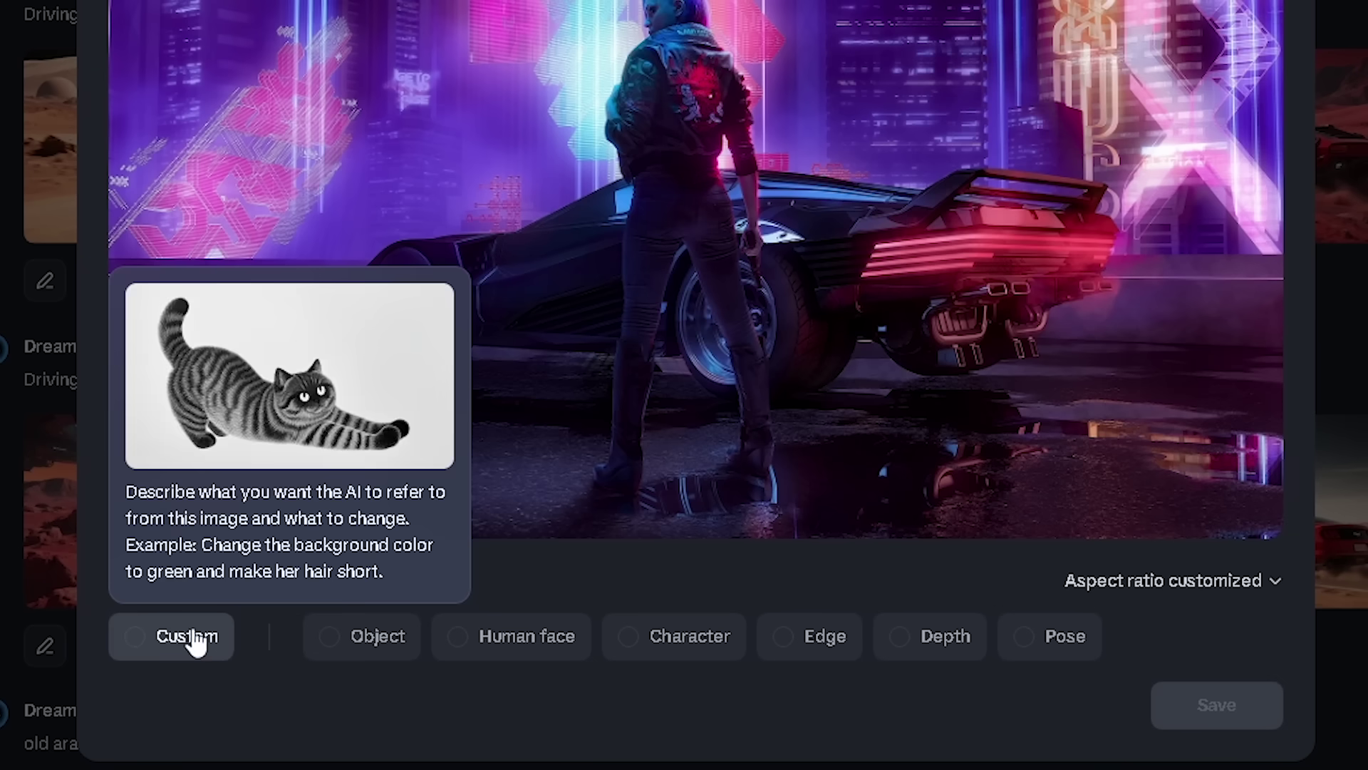
mouse_move(349, 639)
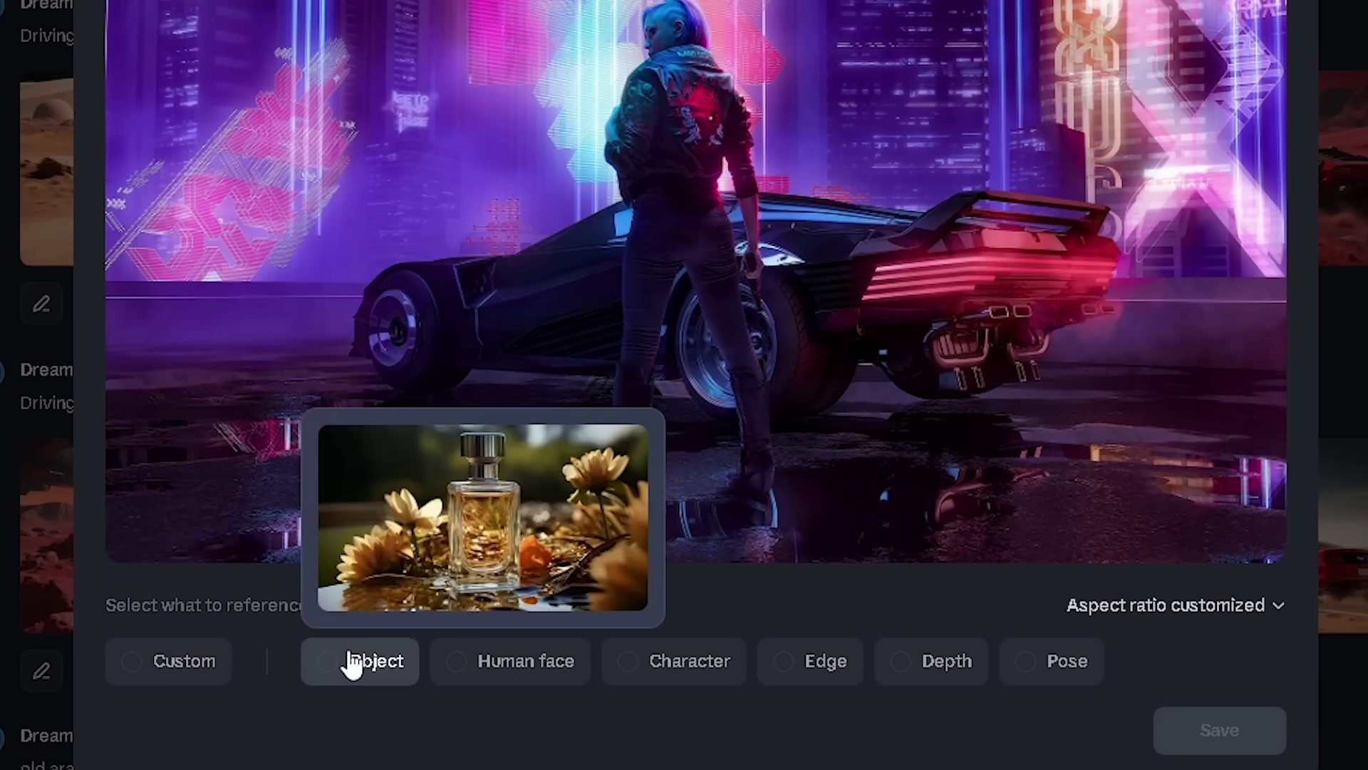
mouse_move(479, 669)
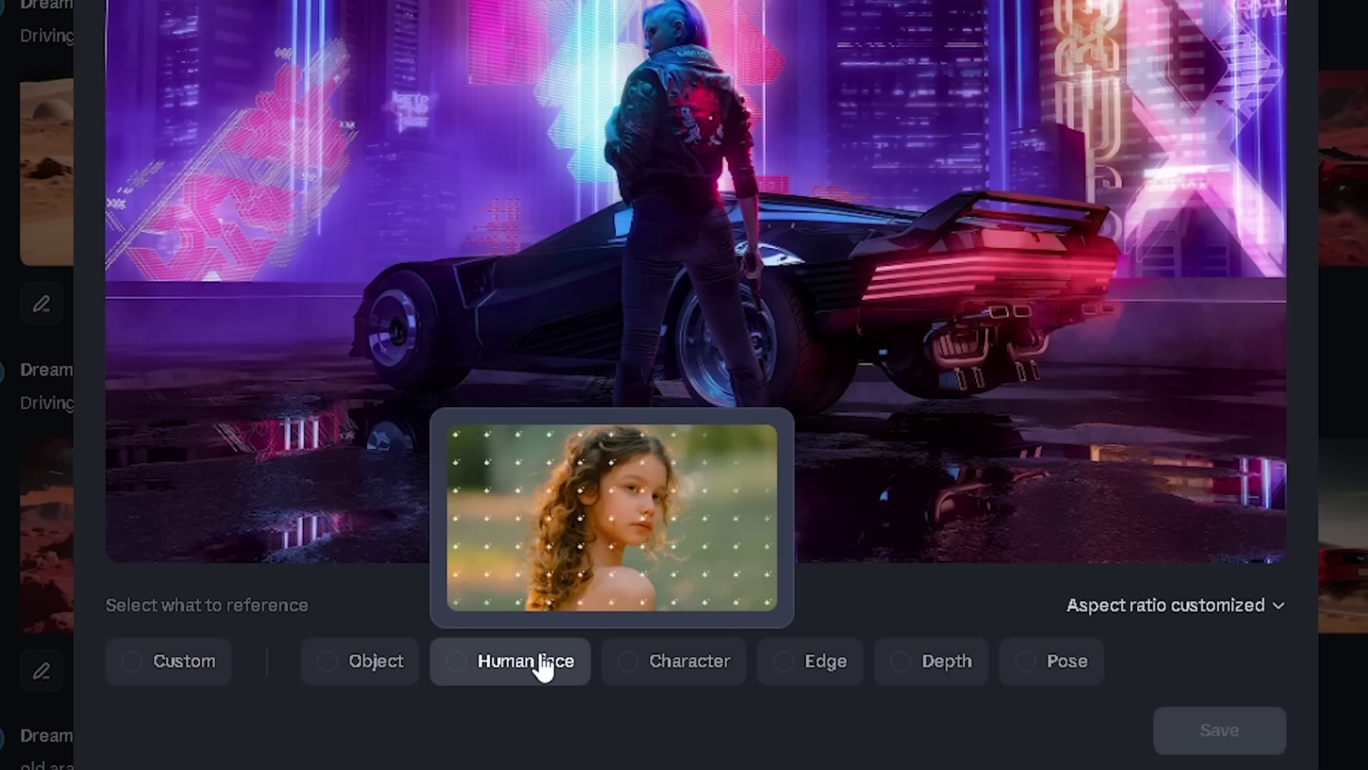
mouse_move(634, 663)
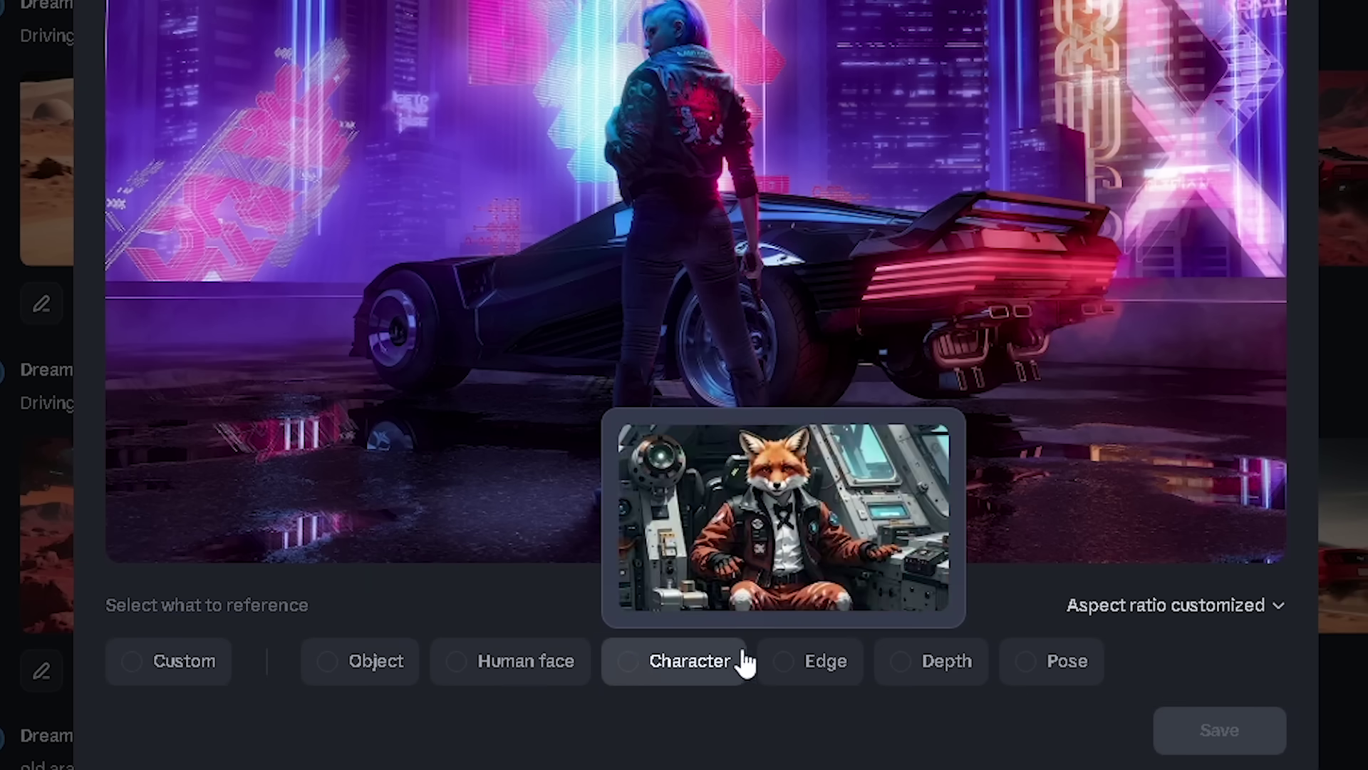
mouse_move(809, 659)
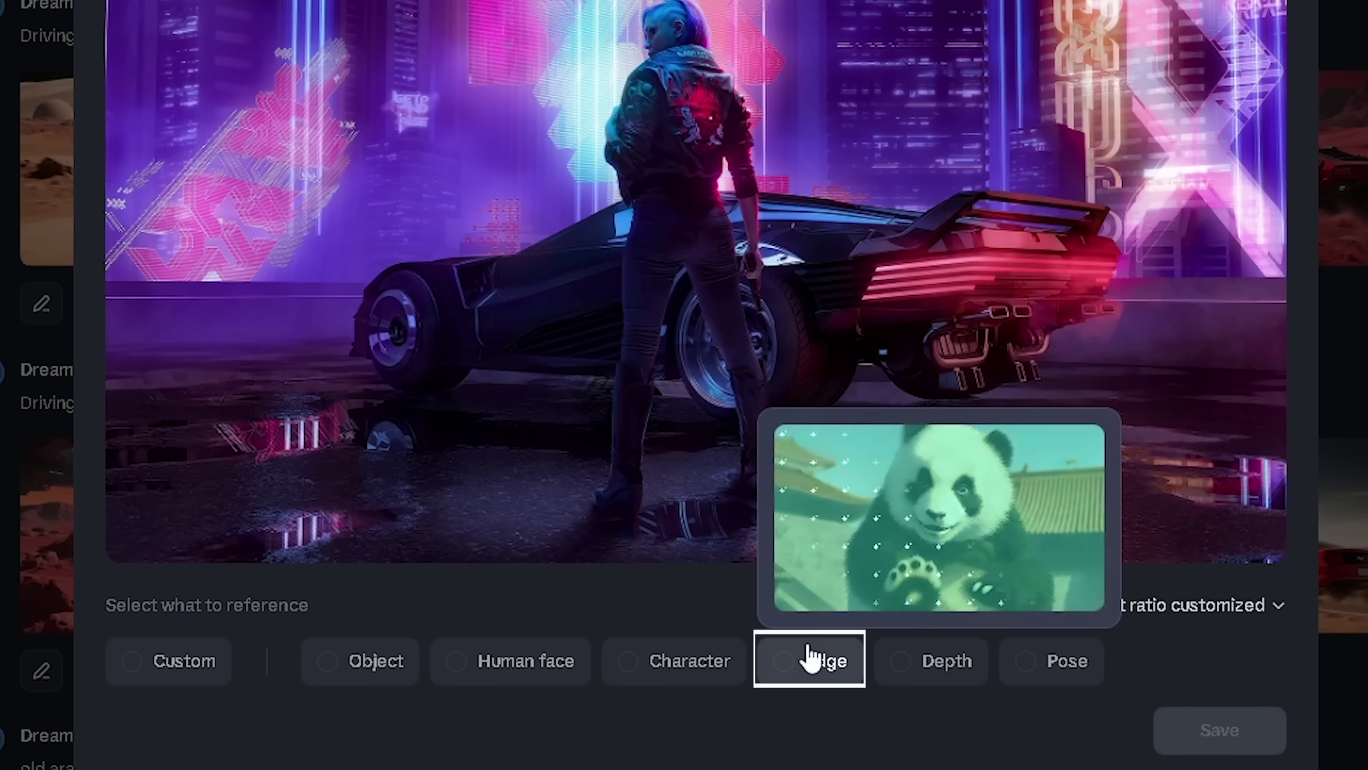
mouse_move(911, 667)
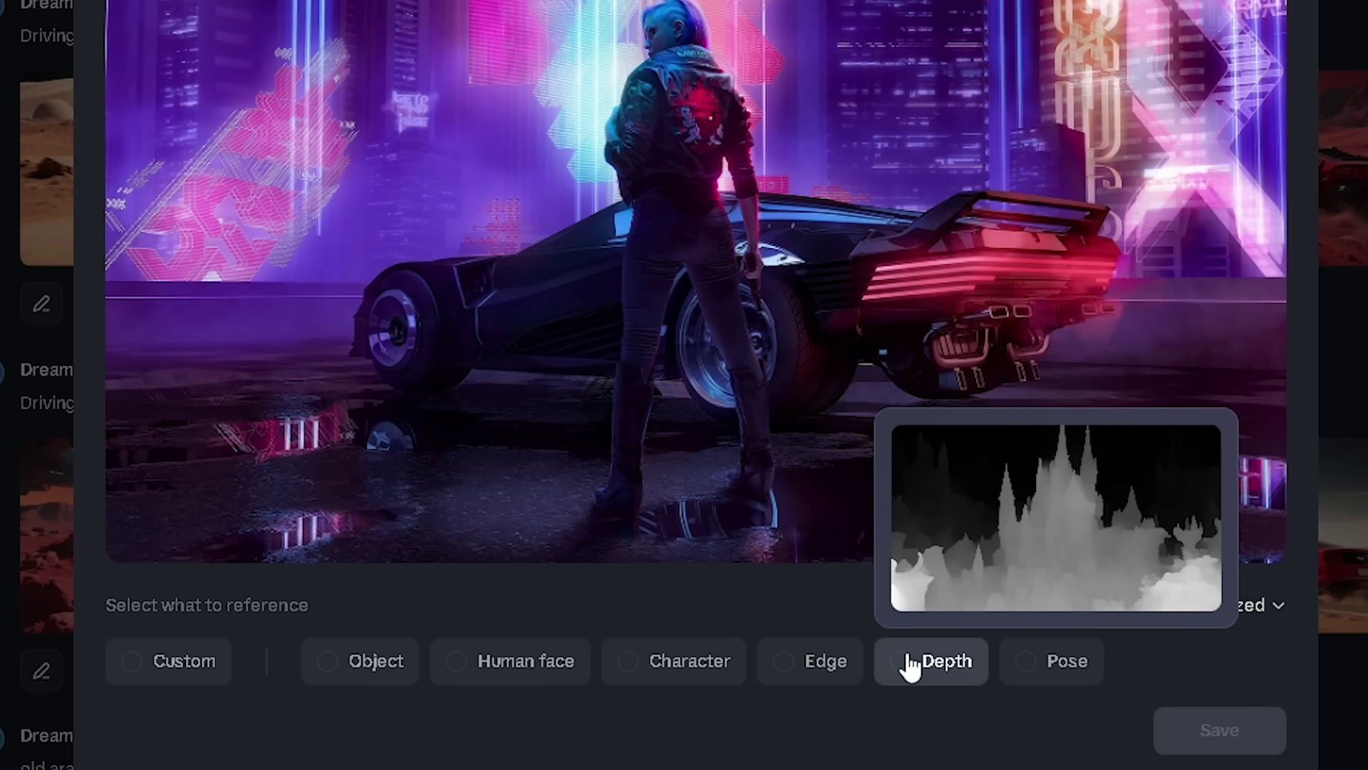
mouse_move(1059, 670)
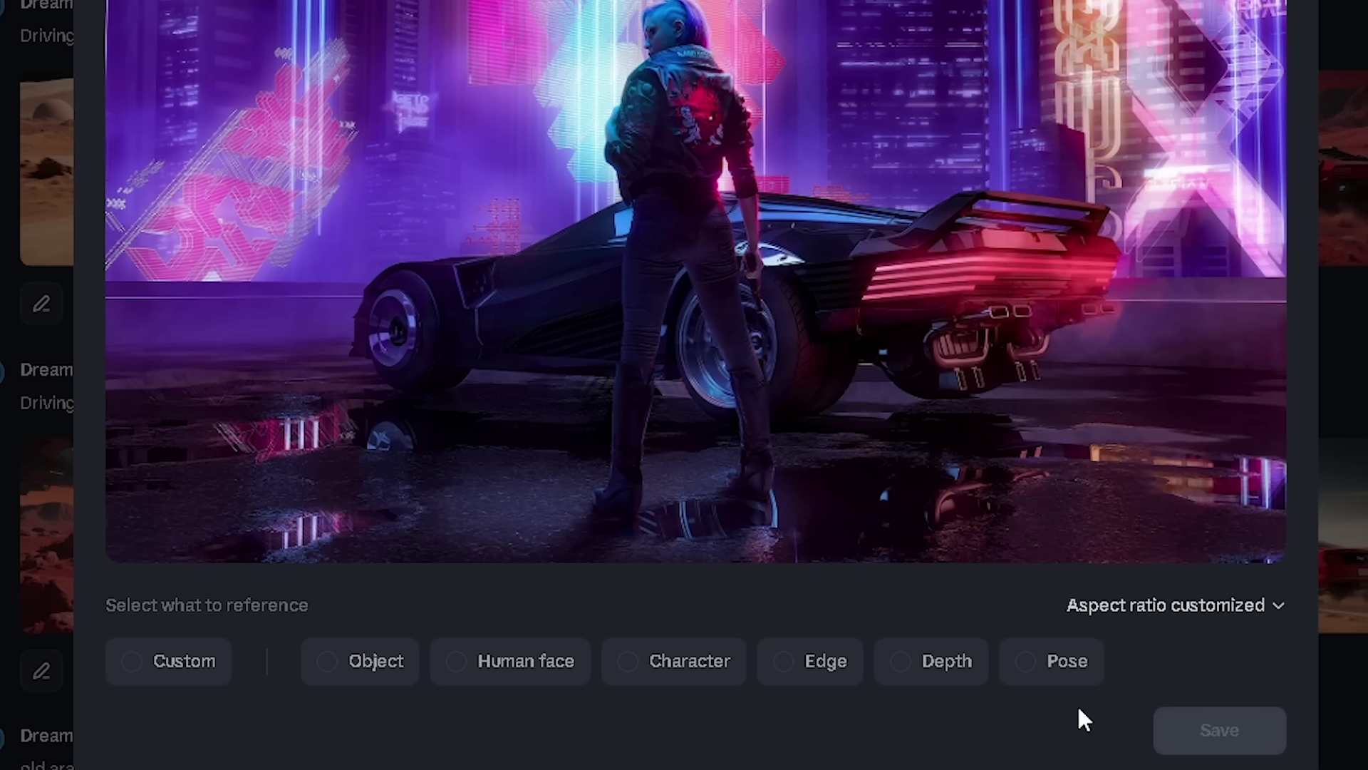
Try the Object reference on the neon car image and switch the reference type to Custom.
click(324, 659)
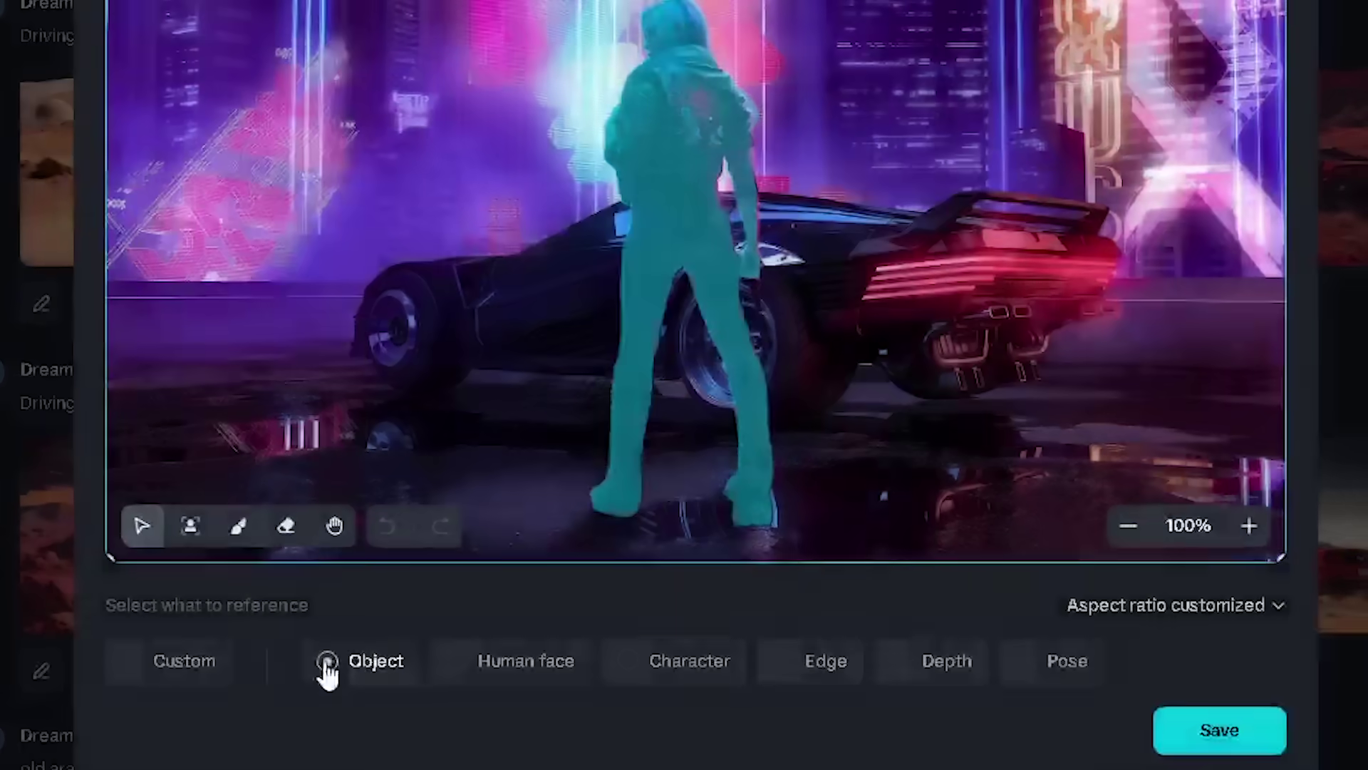
click(151, 660)
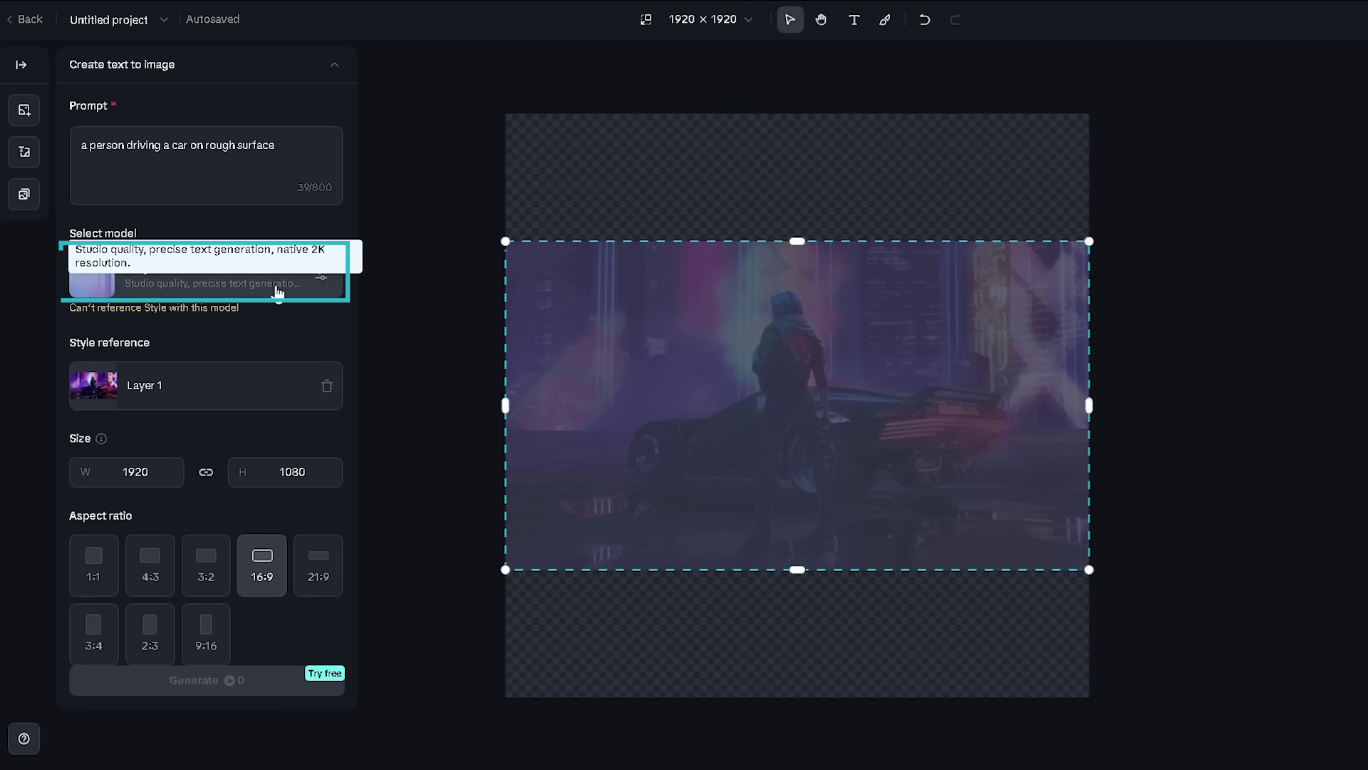
Select the Image 3.0 model for the text-to-image prompt, set the aspect ratio to 16:9 and start the generation.
click(275, 290)
click(308, 501)
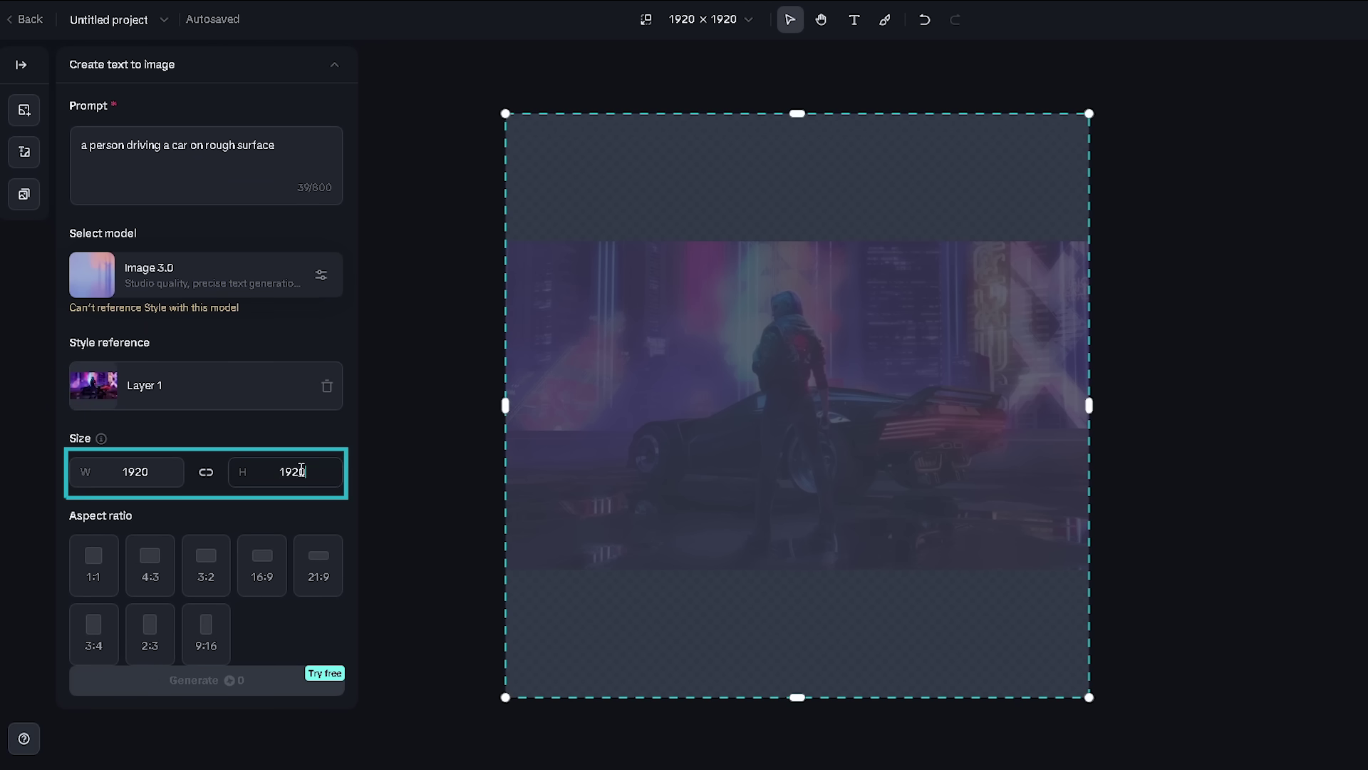
click(265, 573)
click(257, 679)
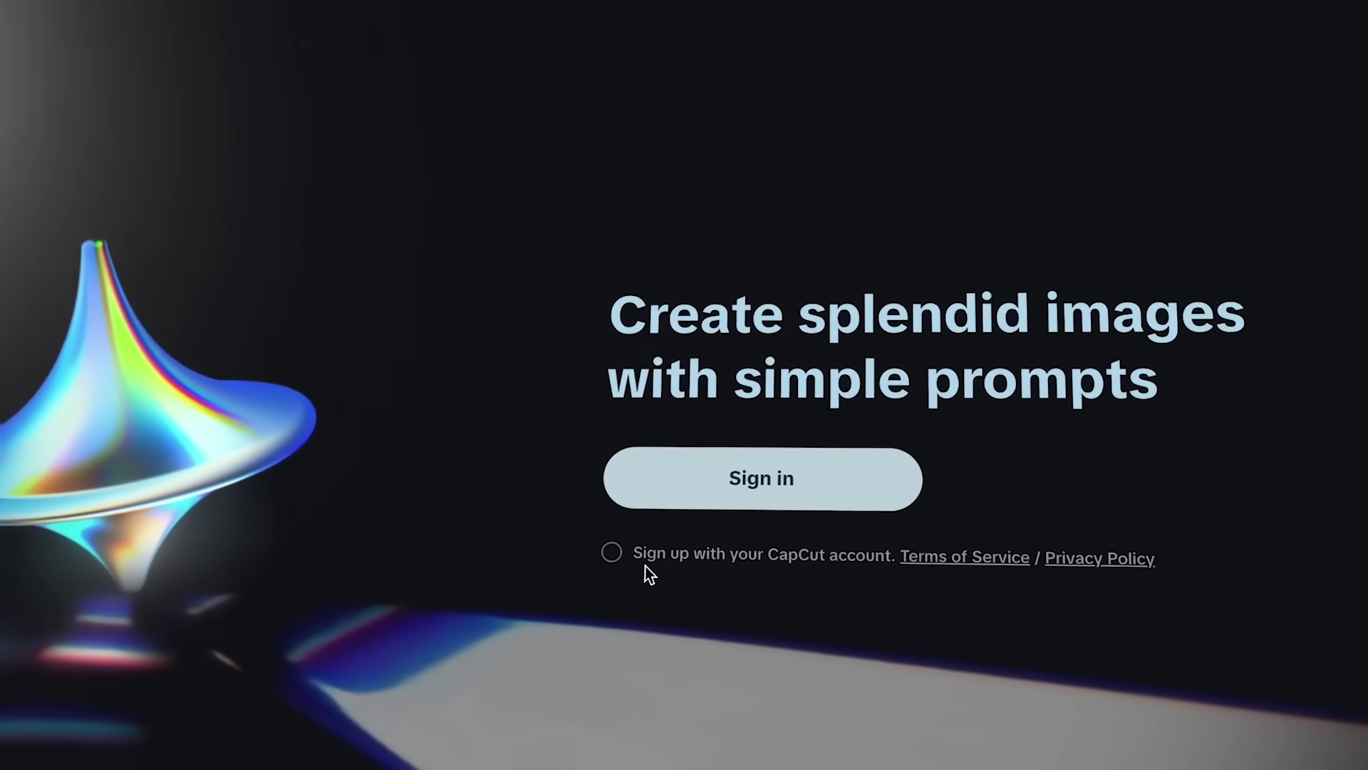
Accept the Terms of Service and Privacy Policy for the CapCut account and start signing in.
click(612, 552)
click(716, 479)
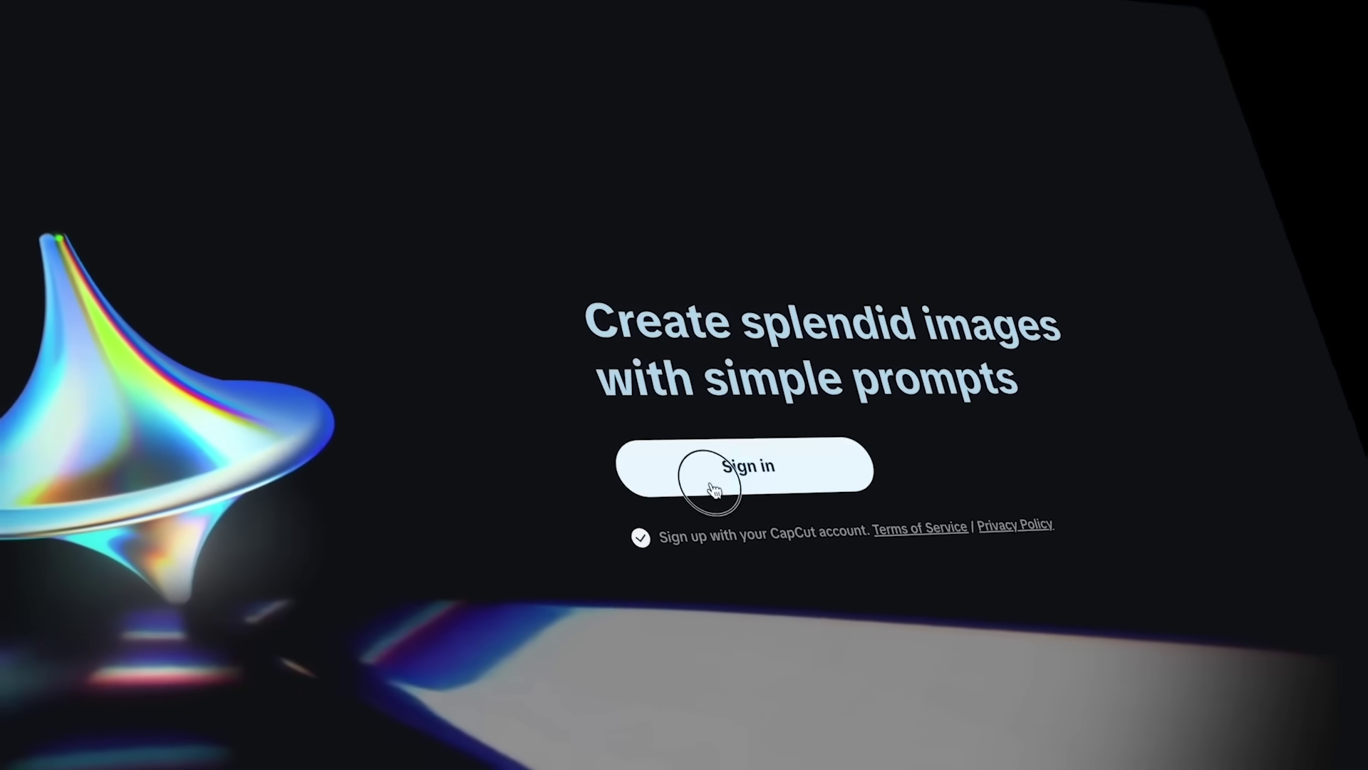